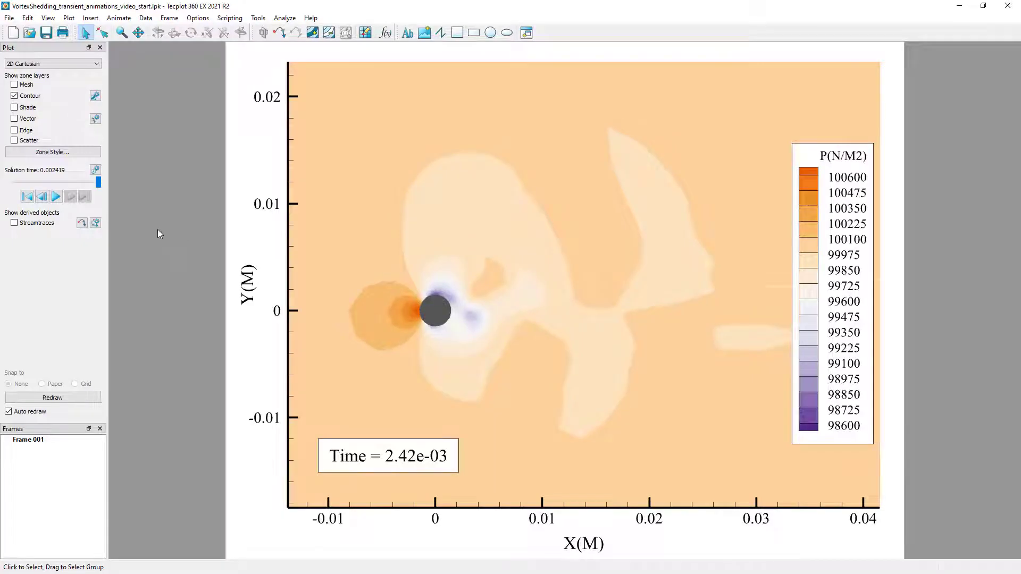
Replay the animation, then probe pressure just behind the cylinder to create a time-series frame
left_click(56, 197)
left_click(258, 18)
left_click(295, 88)
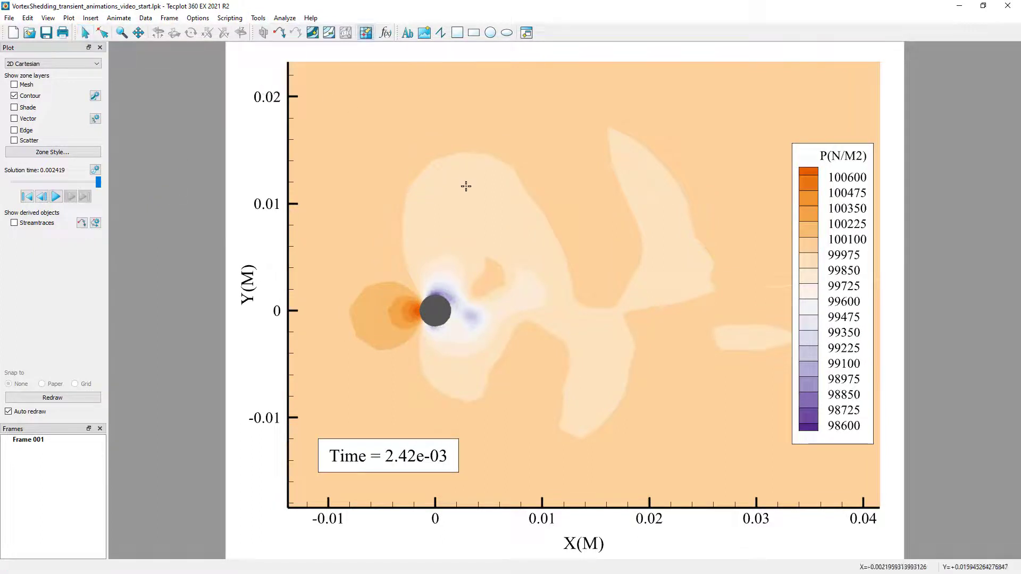
left_click(468, 313)
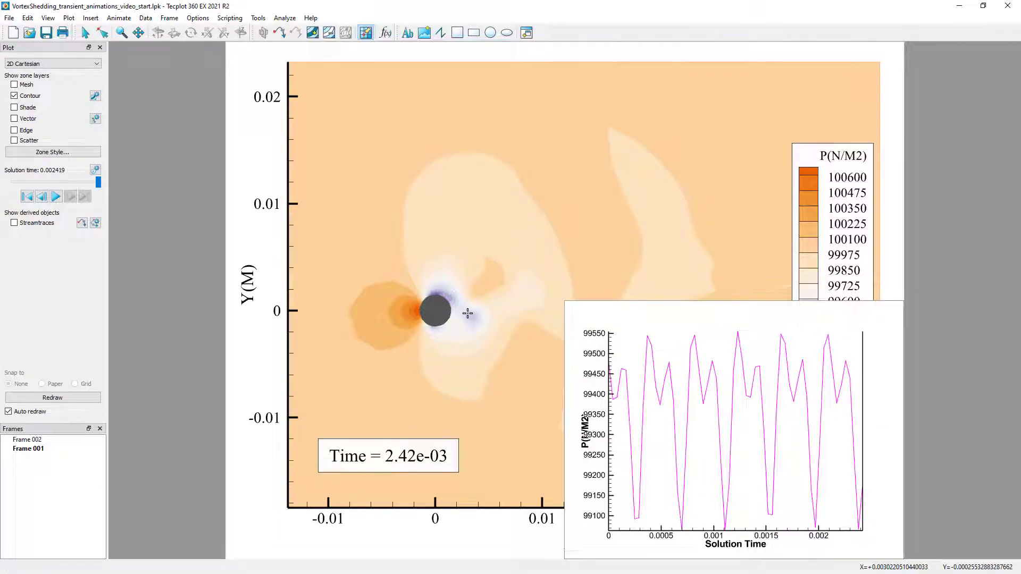
left_click(86, 32)
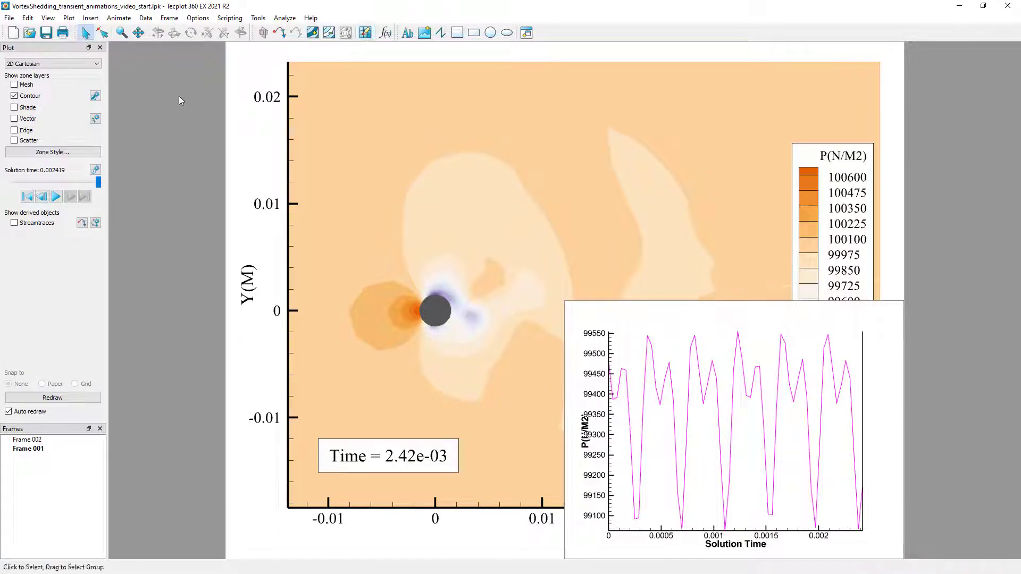
In Frame Linking, clear the solution time link and apply it to all frames
left_click(169, 17)
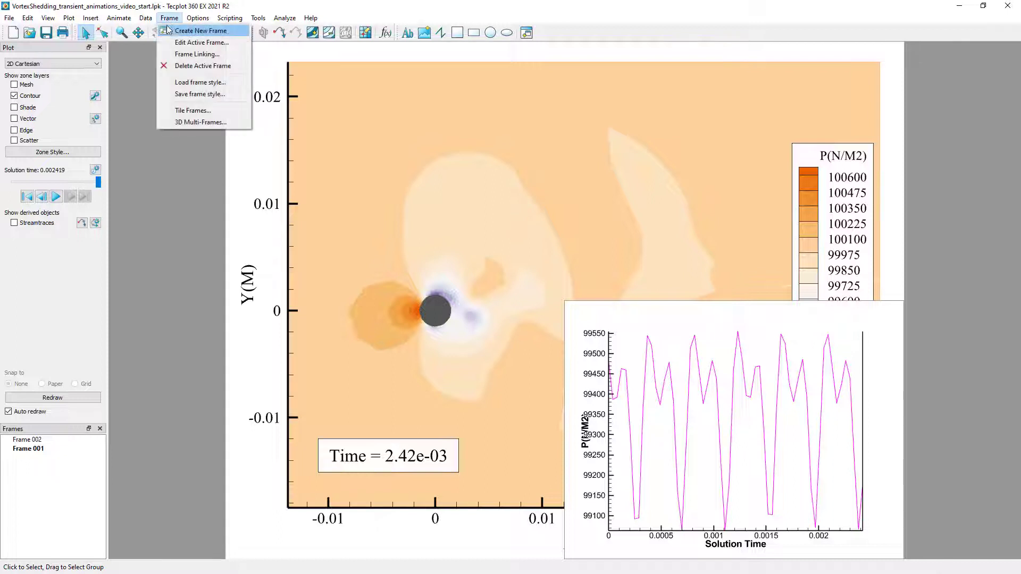
left_click(195, 54)
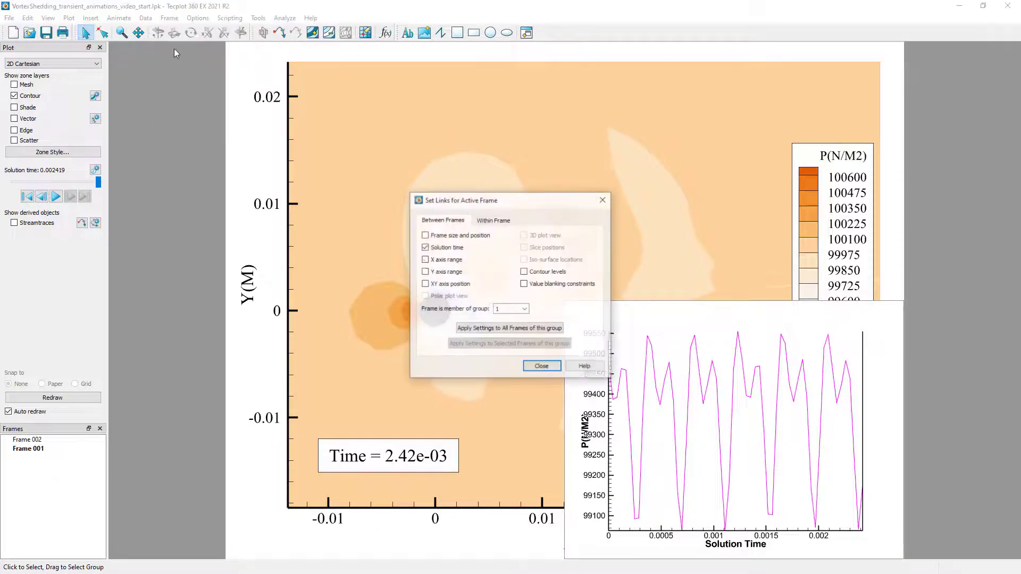
left_click(639, 315)
left_click(644, 267)
left_click(644, 317)
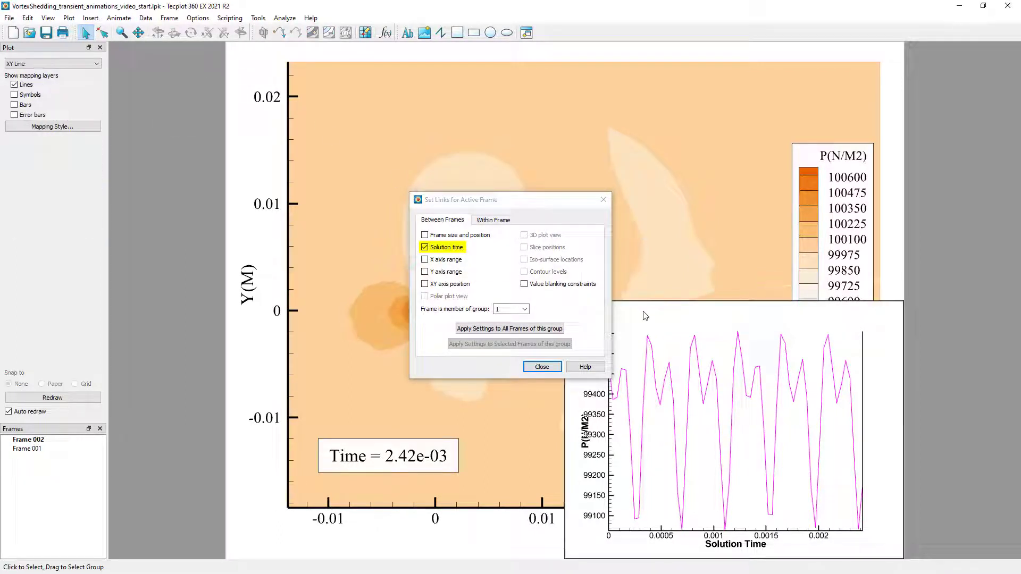
left_click(489, 157)
left_click(470, 194)
left_click(472, 328)
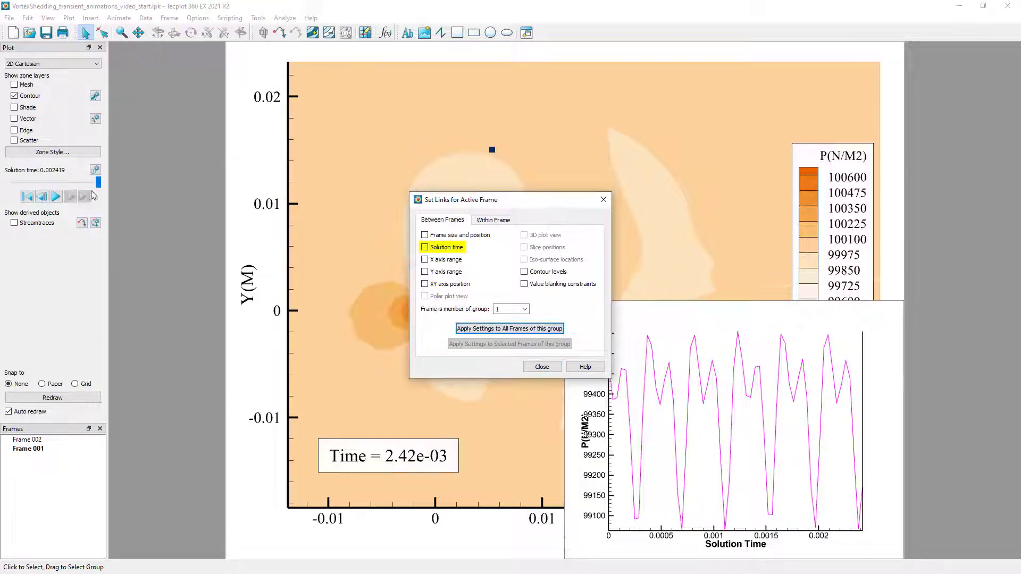
Play the unlinked animation, then link frames by solution time and replay it
left_click(56, 197)
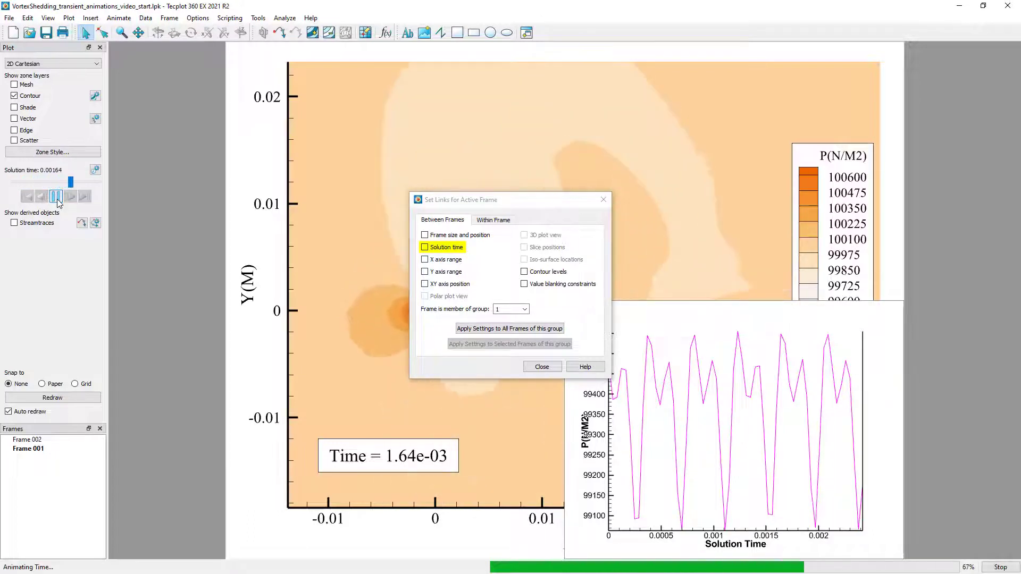
left_click(57, 196)
left_click(425, 247)
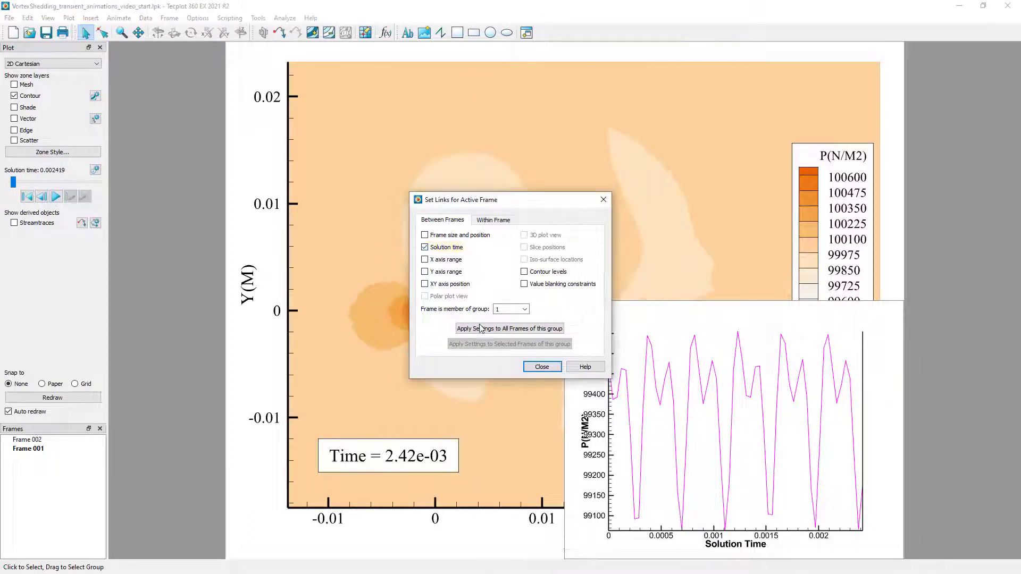
left_click(509, 328)
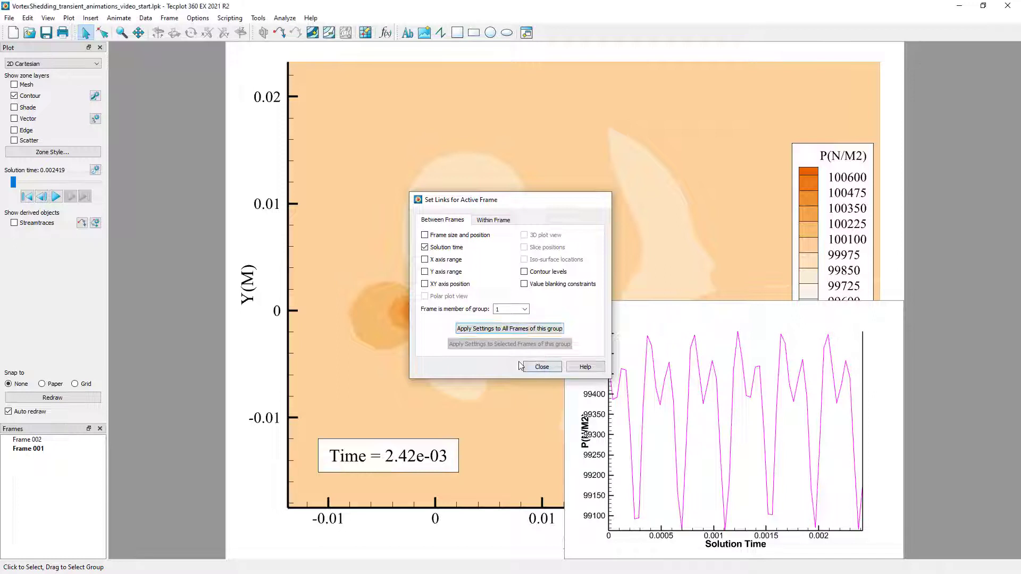
left_click(542, 367)
left_click(57, 196)
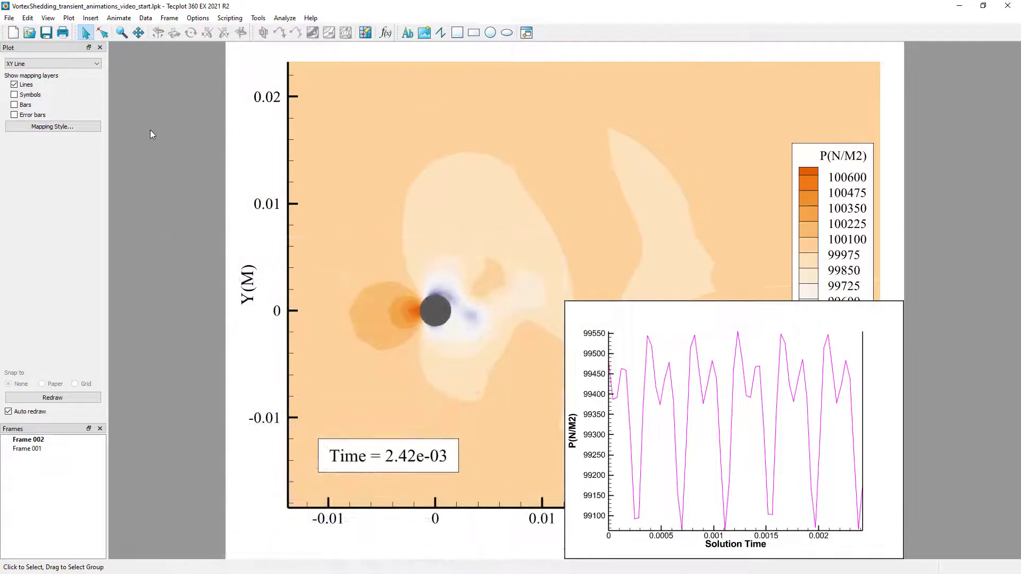
Move the probe frame to the top of the page and turn off its background
left_click(248, 139)
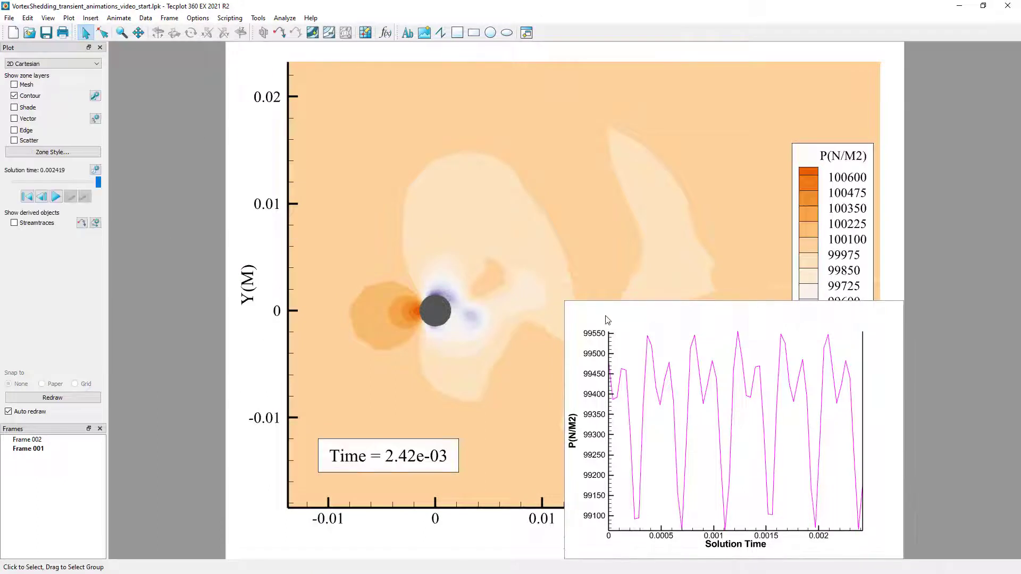
left_click_drag(611, 307, 418, 69)
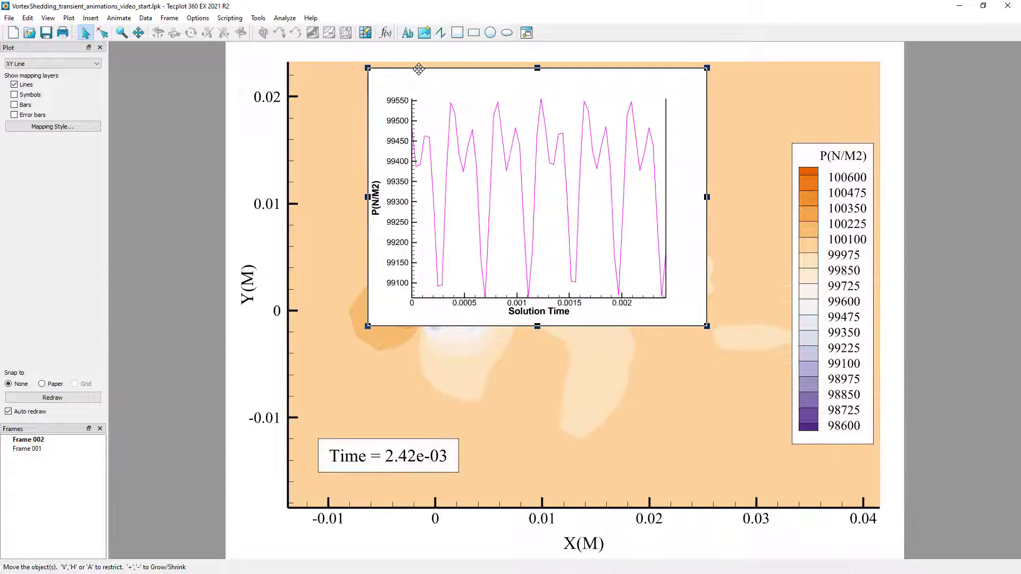
double_click(418, 69)
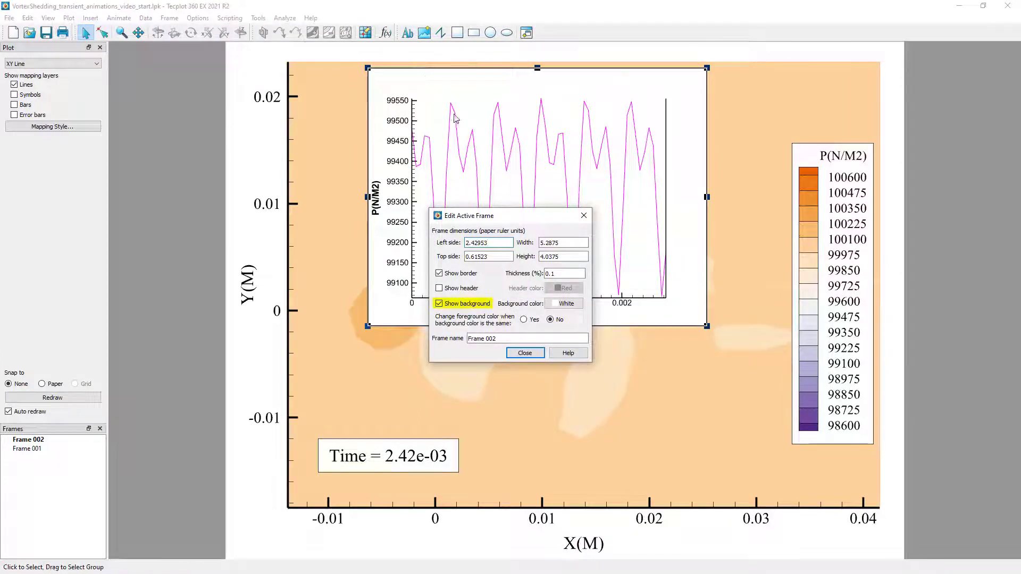
left_click(466, 304)
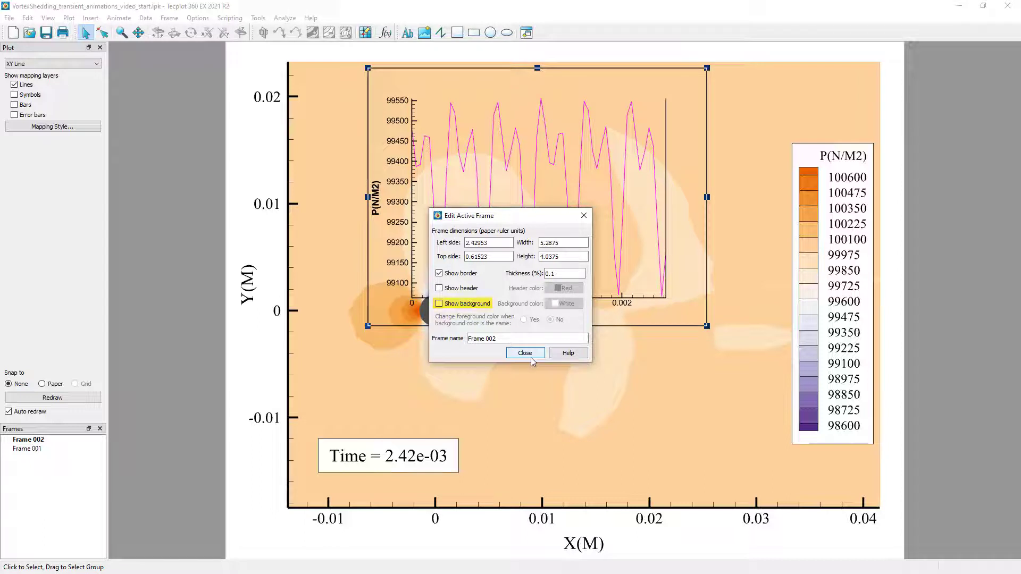
left_click(525, 353)
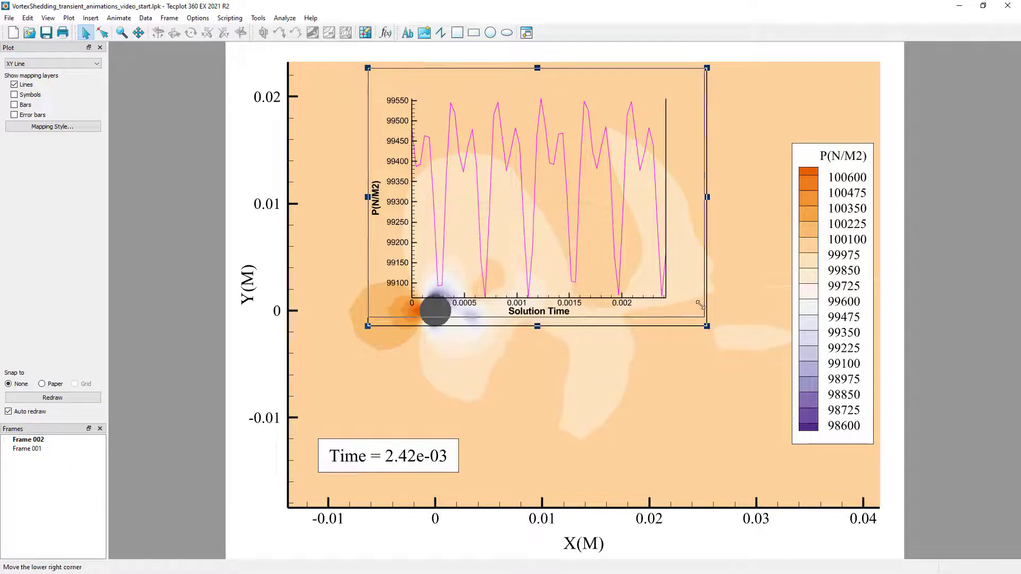
Resize the probe frame into a short, wide strip above the cylinder
left_click_drag(706, 325, 780, 233)
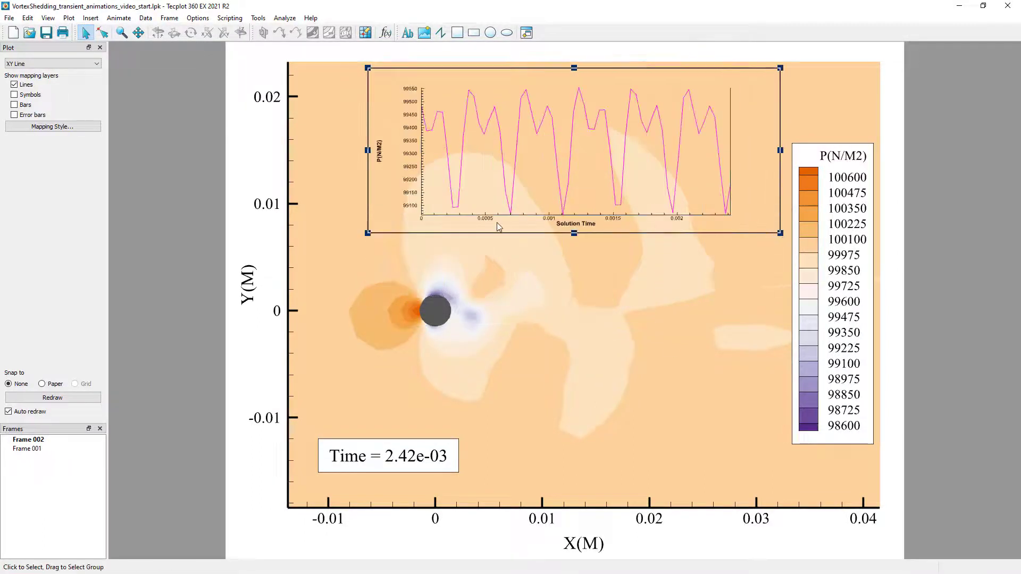
left_click_drag(367, 234, 330, 245)
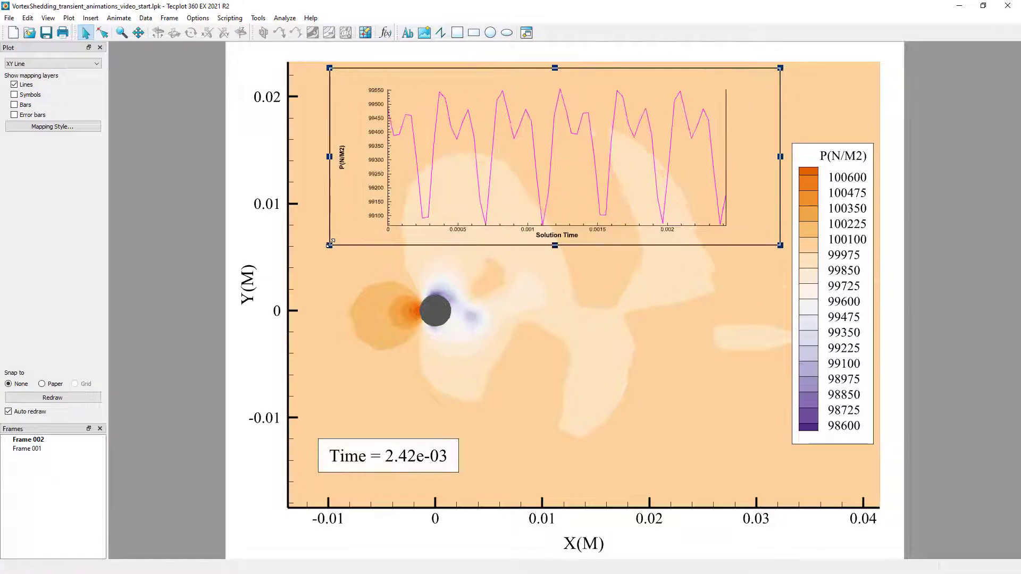
left_click(198, 244)
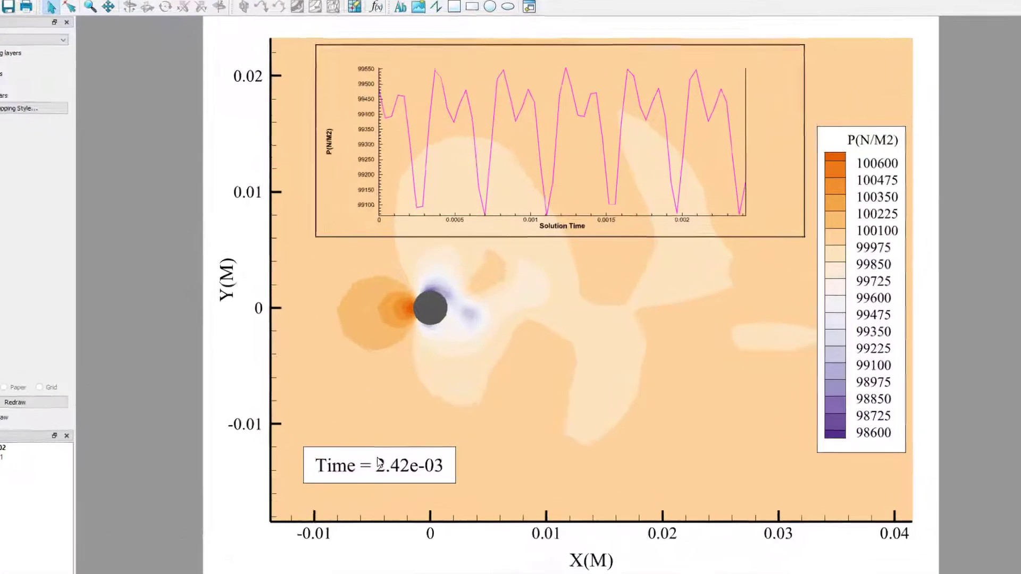
Change the time label format from &(SOLUTIONTIME%.2e) to %.3e
double_click(388, 455)
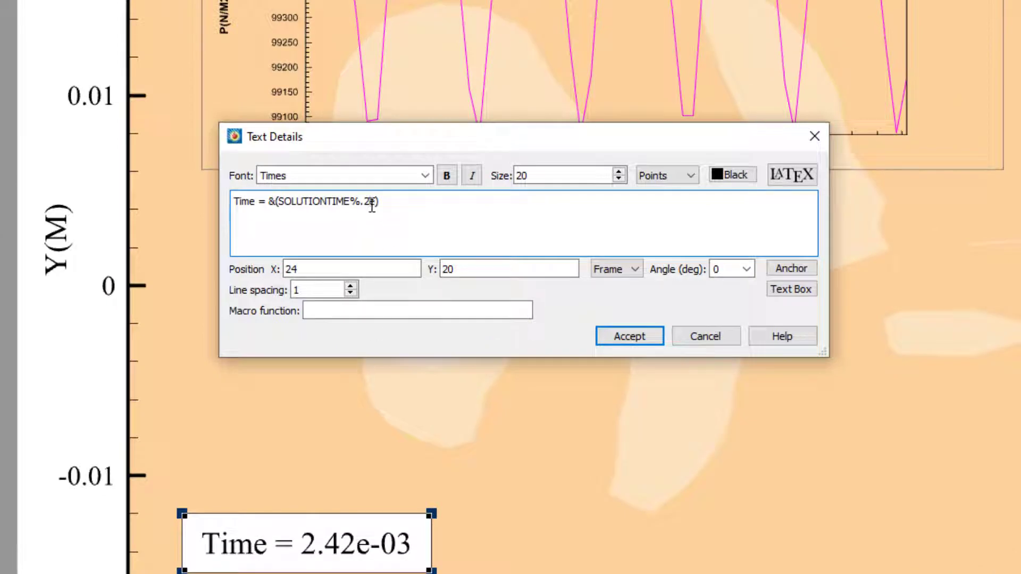
key("BackSpace")
type("3")
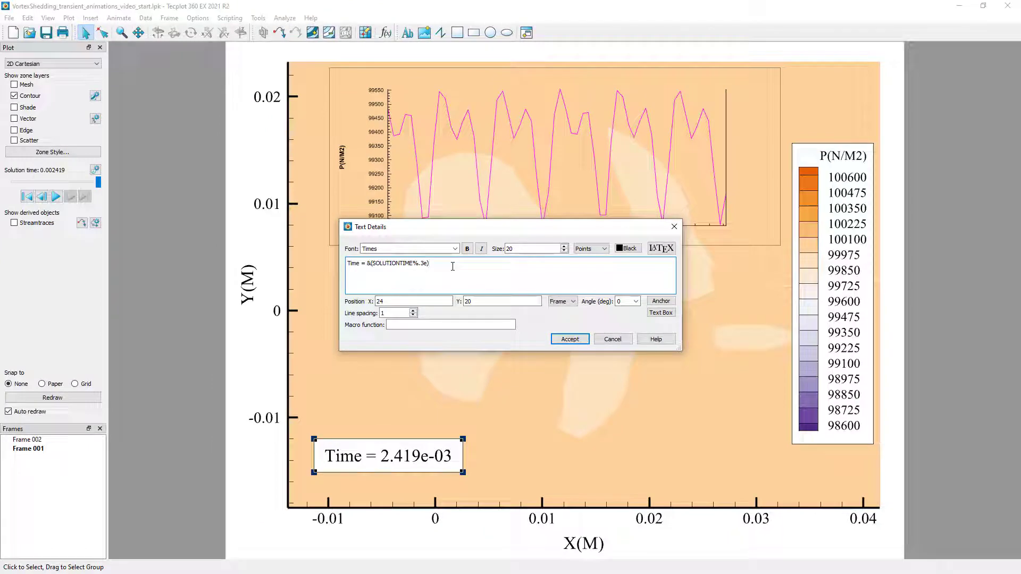
left_click(570, 339)
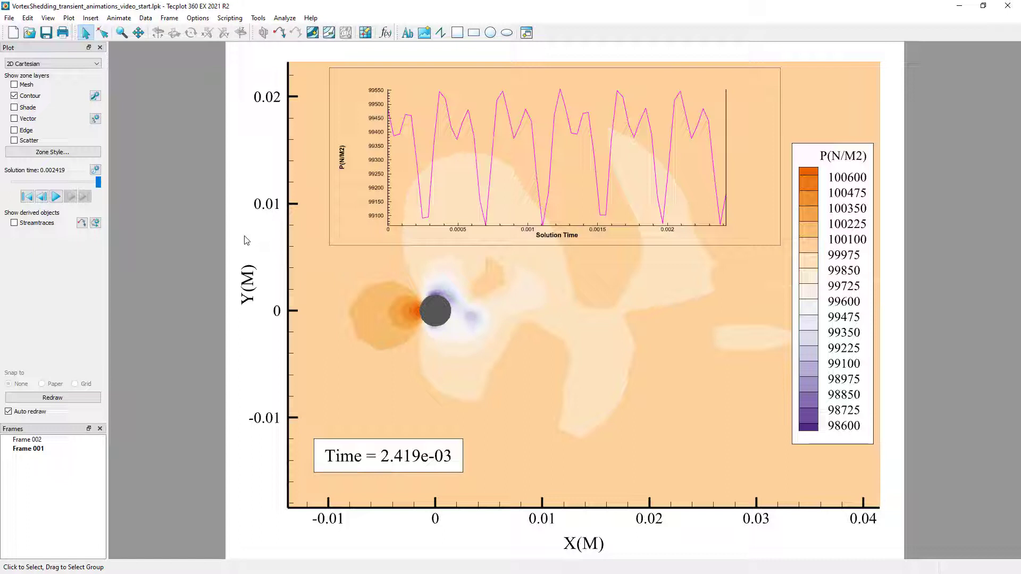
Open the animation export settings from Time Animation Details and list the export formats
left_click(95, 169)
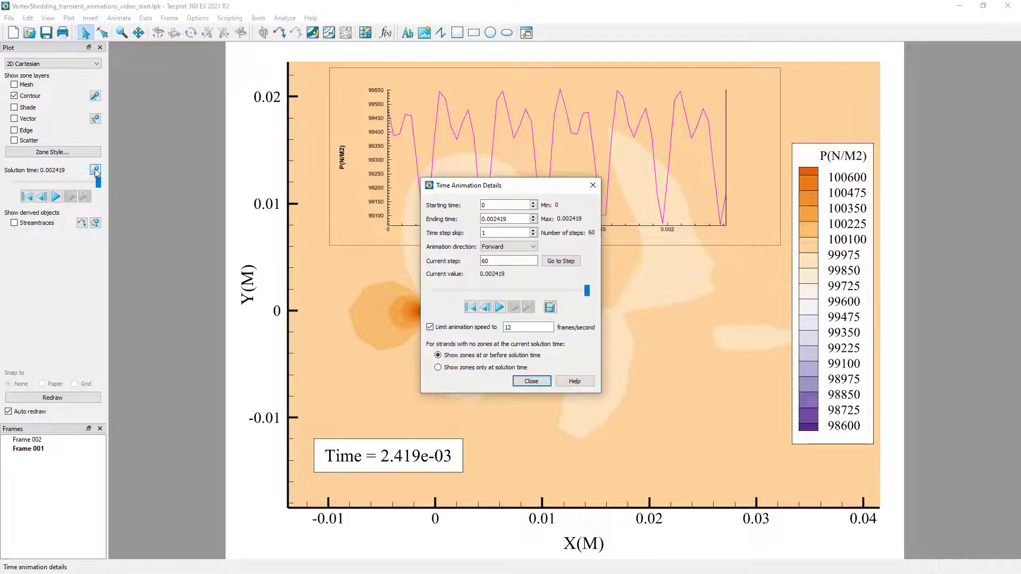
left_click(550, 307)
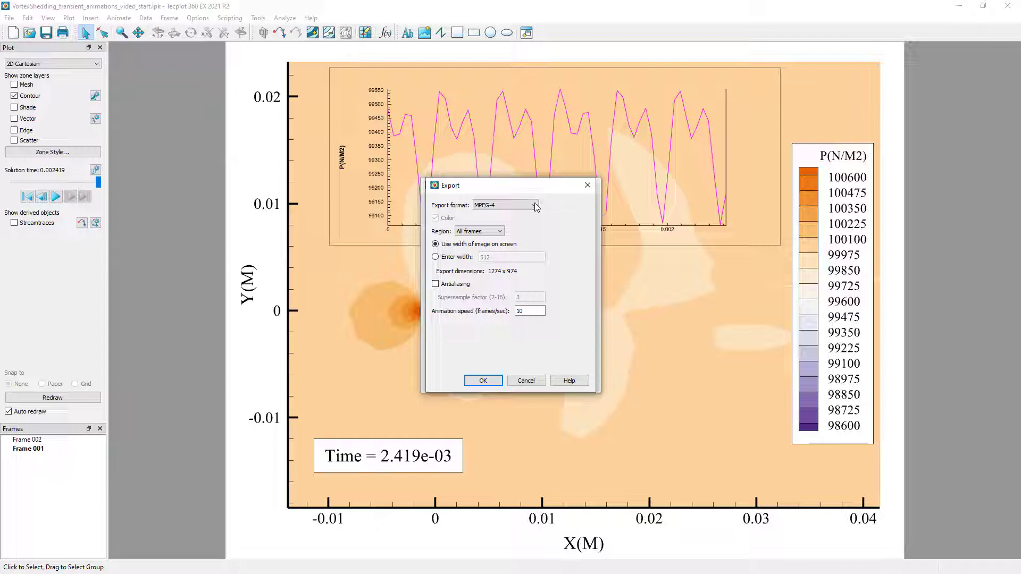
left_click(534, 206)
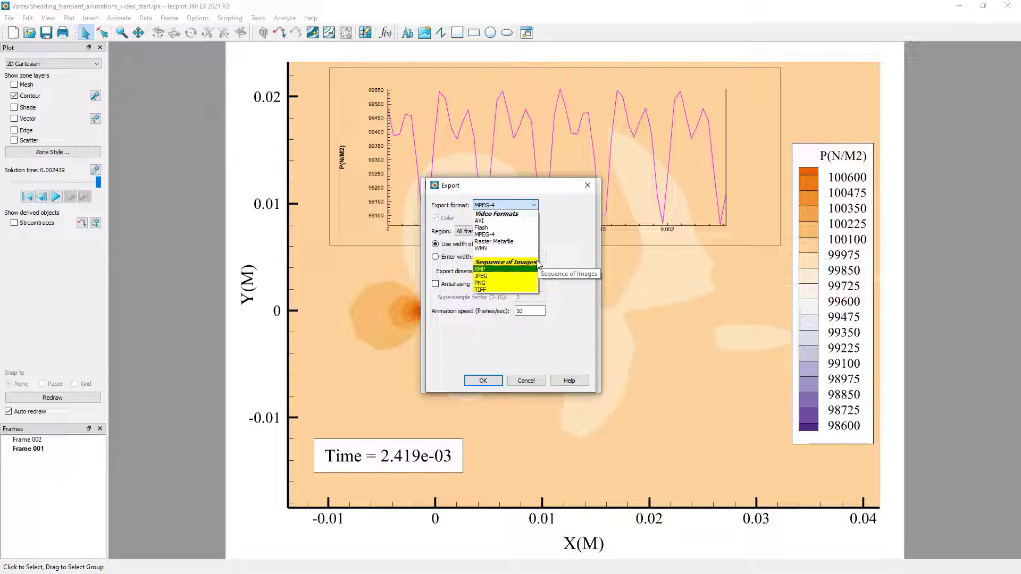
Choose PNG under Sequence of Images as the export format, keeping All frames
left_click(481, 284)
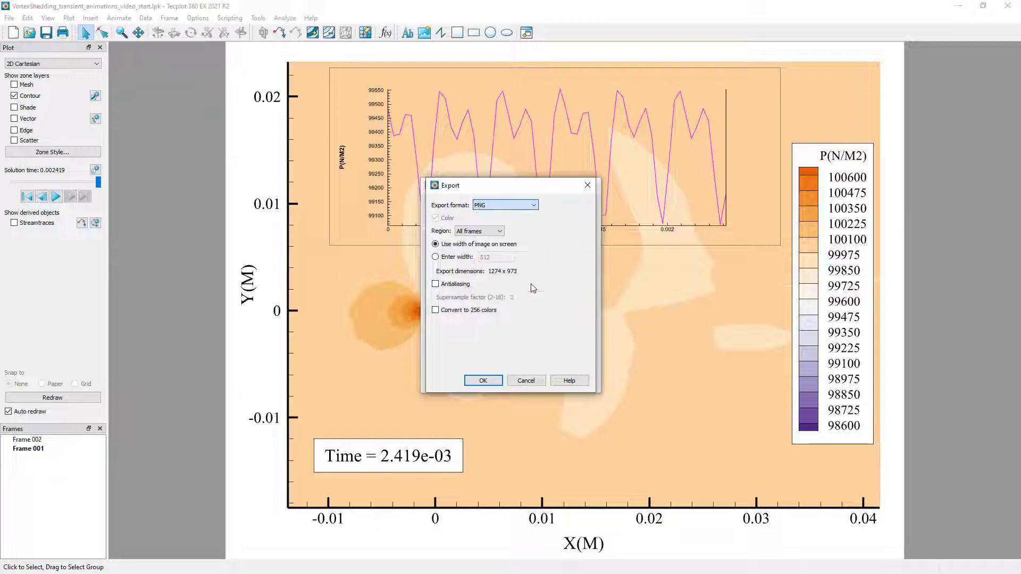